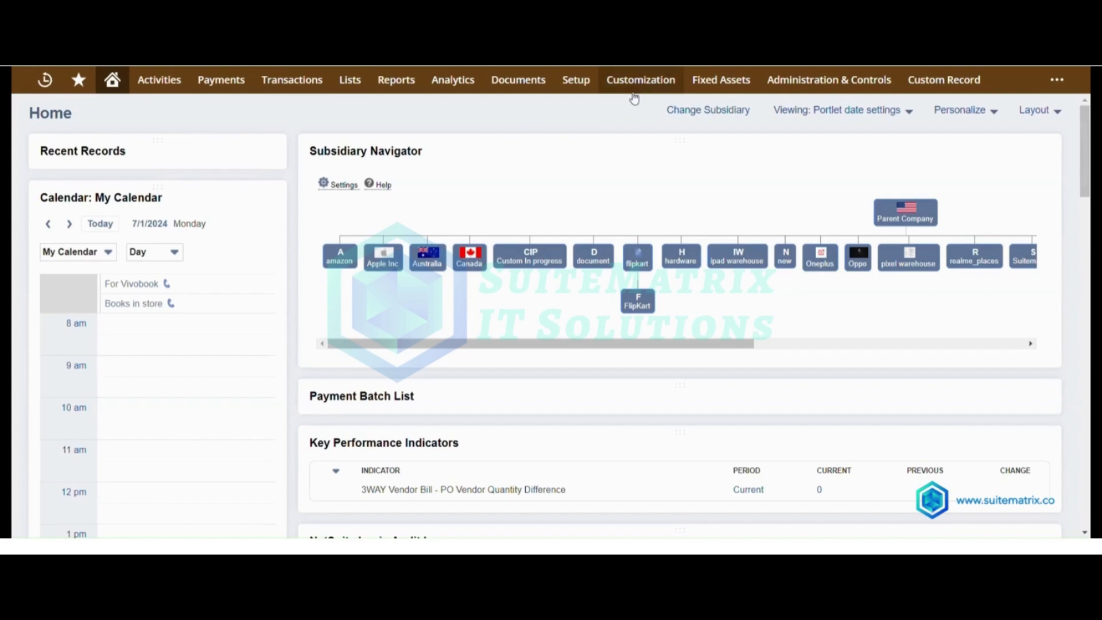
Step: Open the list of Advanced PDF/HTML Templates under the form customizations and look through it
mouse_move(644, 164)
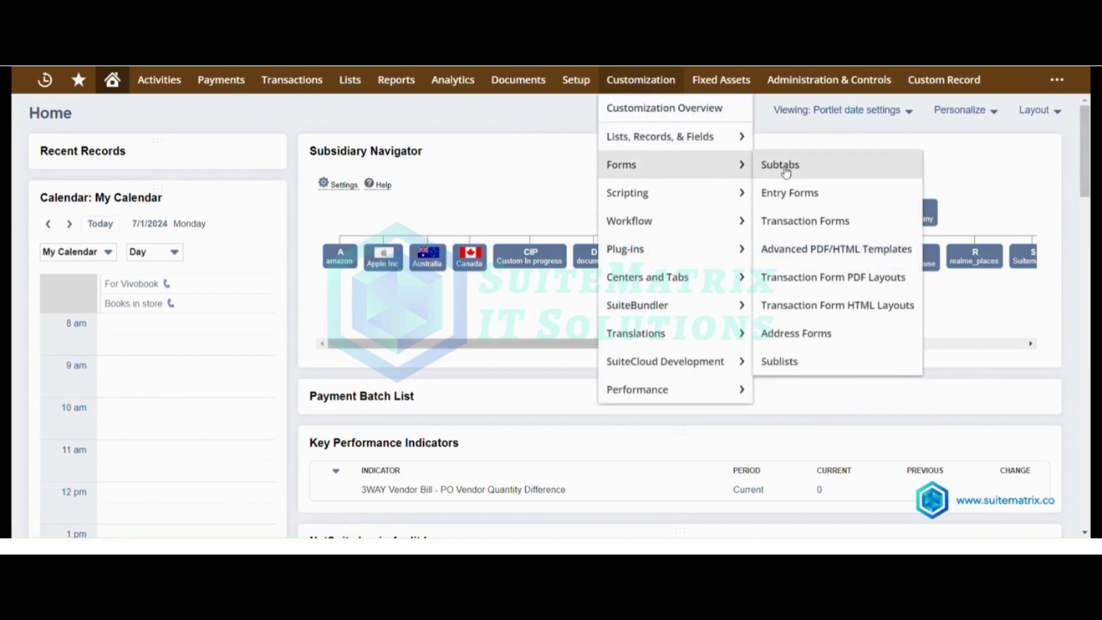
click(802, 257)
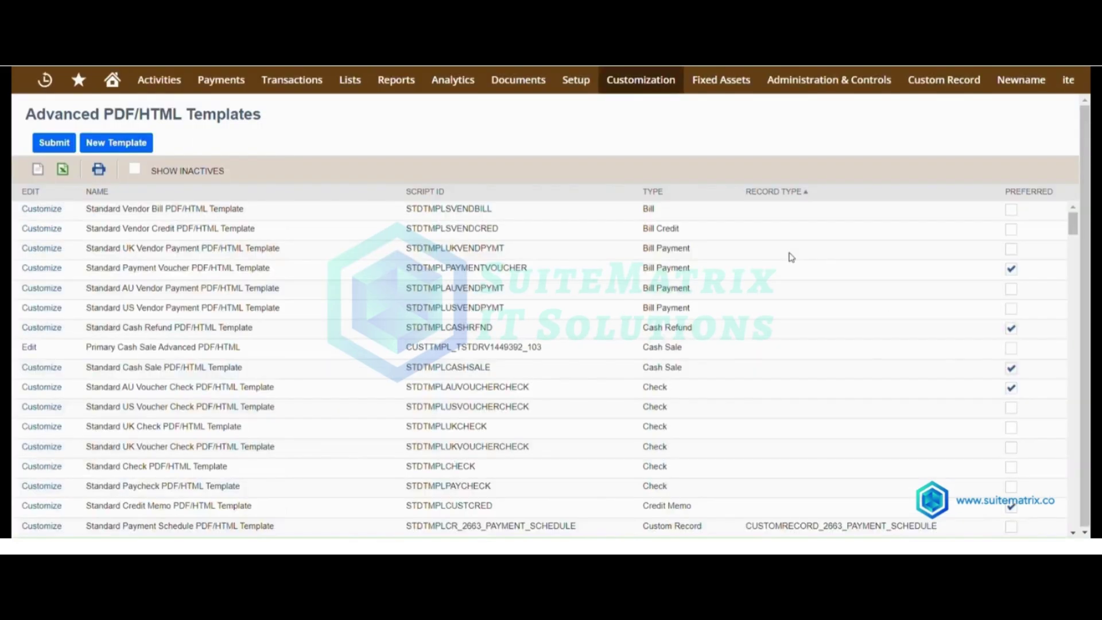
scroll(465, 371, down, 20)
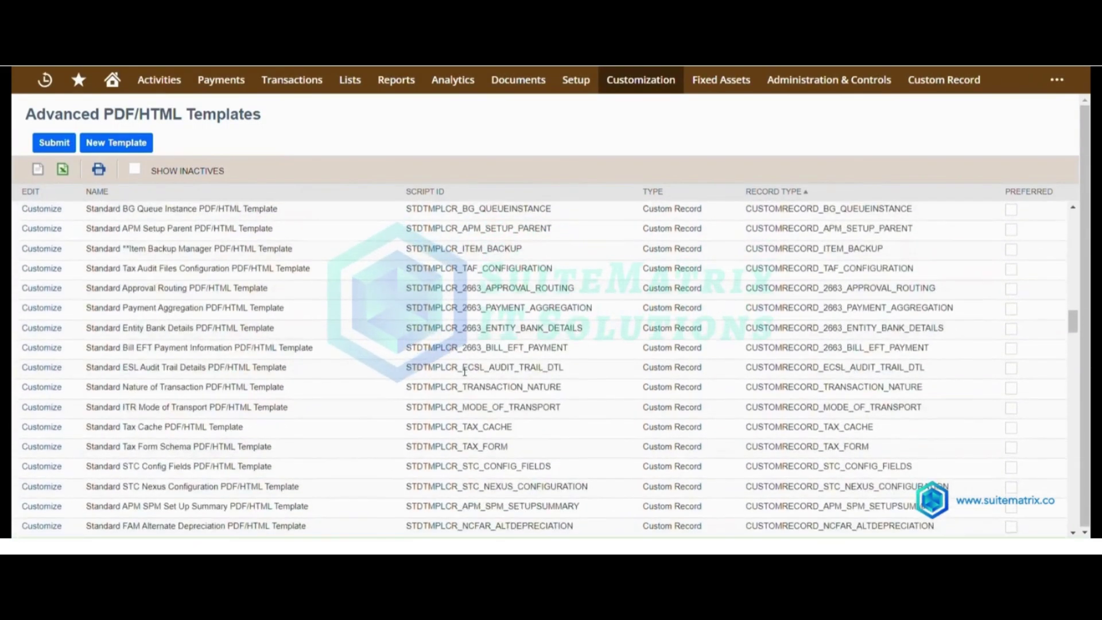
scroll(465, 375, up, 15)
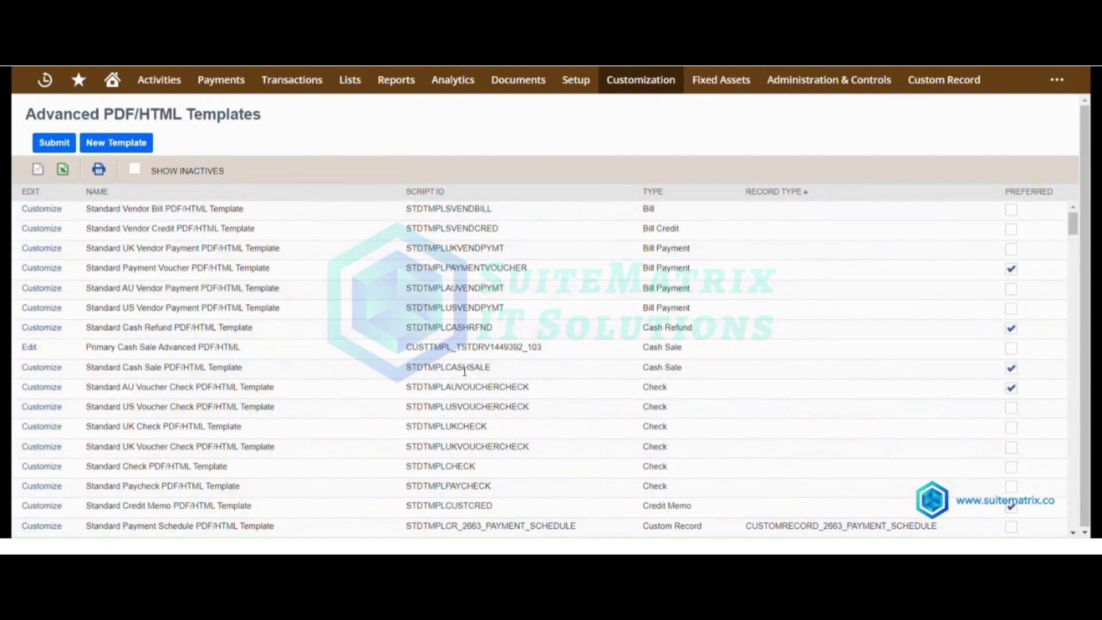
Step: Search the template list for "sales" and start customizing the Standard Sales Order PDF/HTML Template
text(sales)
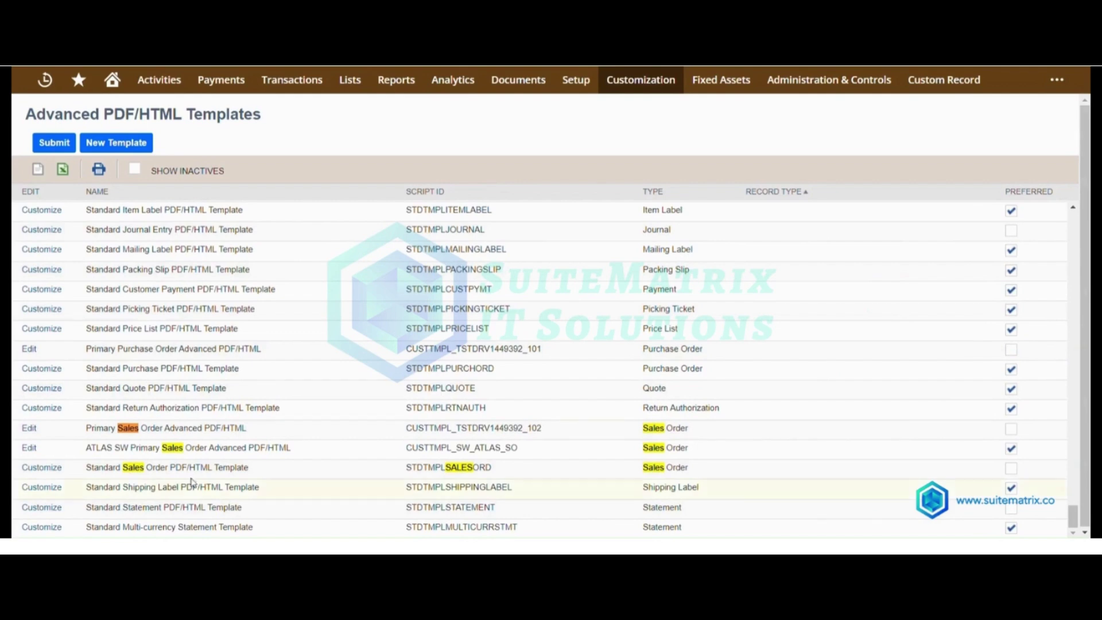
drag(253, 469, 64, 472)
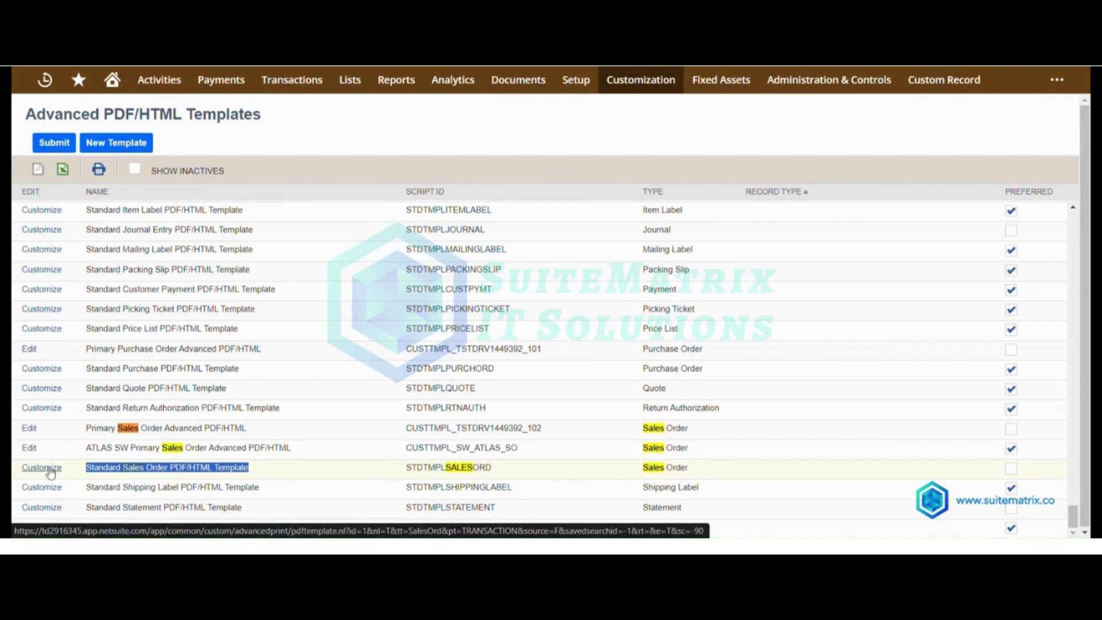
click(51, 470)
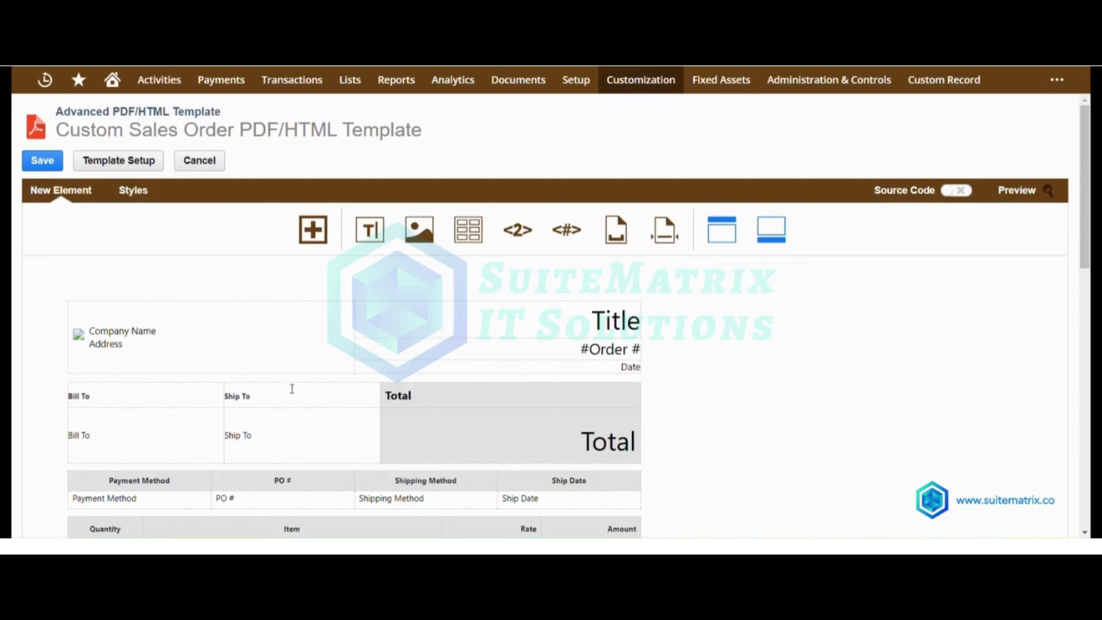
Step: In the template setup, change the title to "Test Custom Sales Order PDF/HTML Template" and save the setup
scroll(292, 389, down, 2)
scroll(377, 508, down, 3)
scroll(373, 507, up, 5)
click(130, 161)
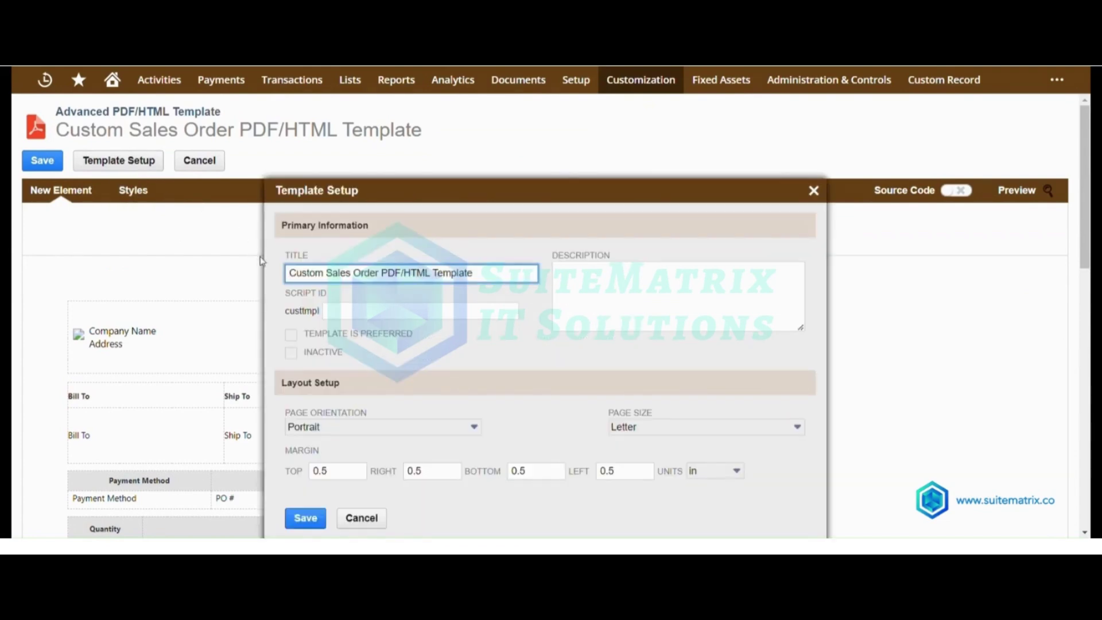
click(289, 273)
text(Test)
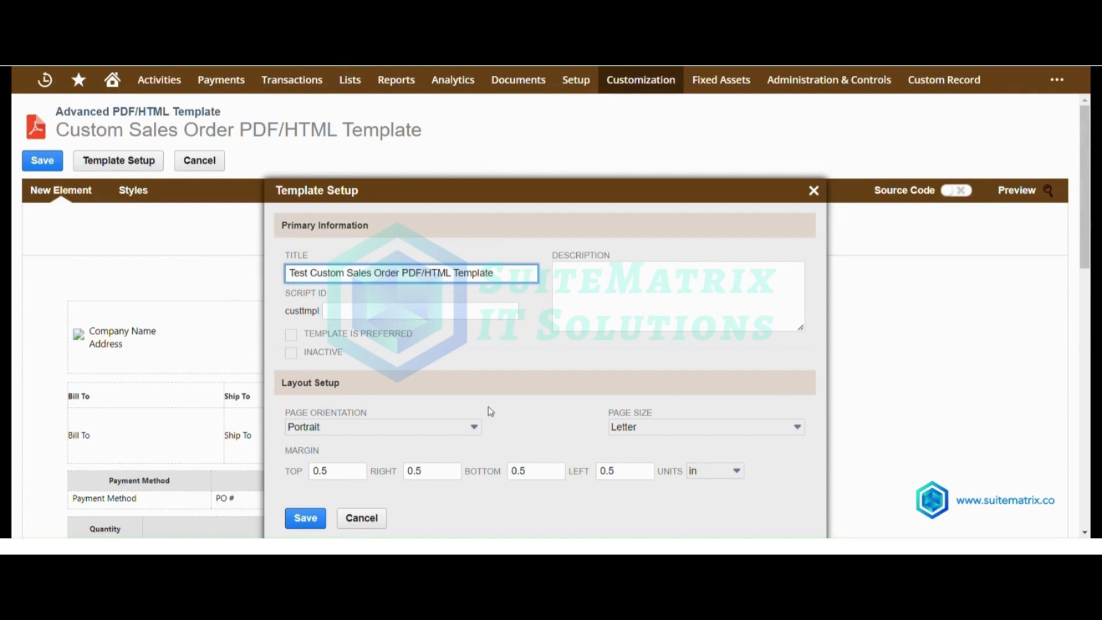
click(305, 518)
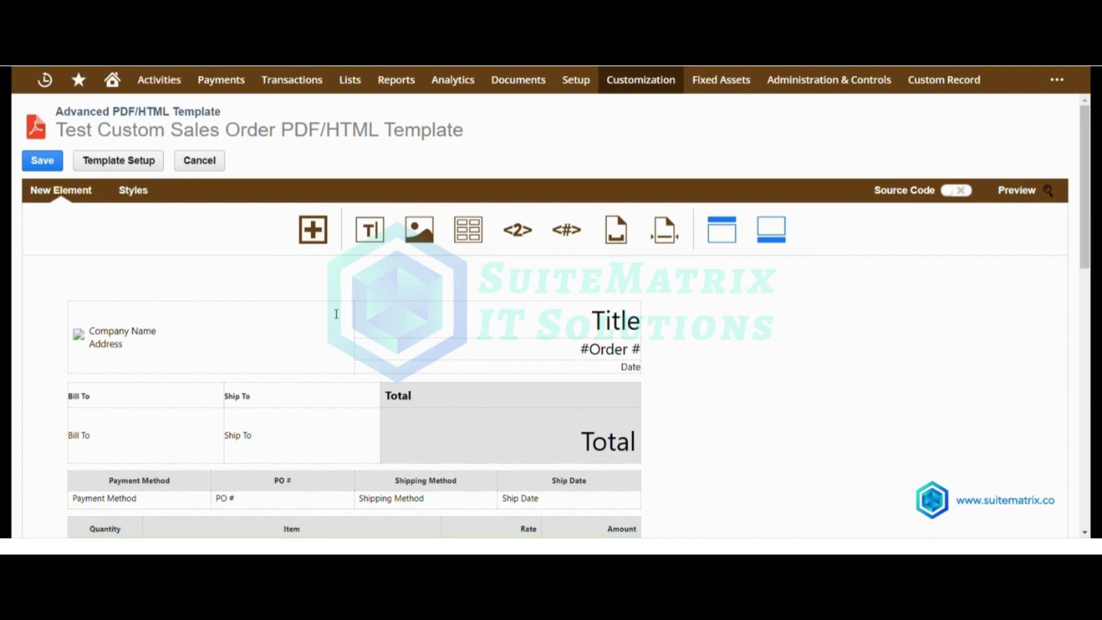
Step: Browse the record fields available for insertion into the template and close the list
click(313, 230)
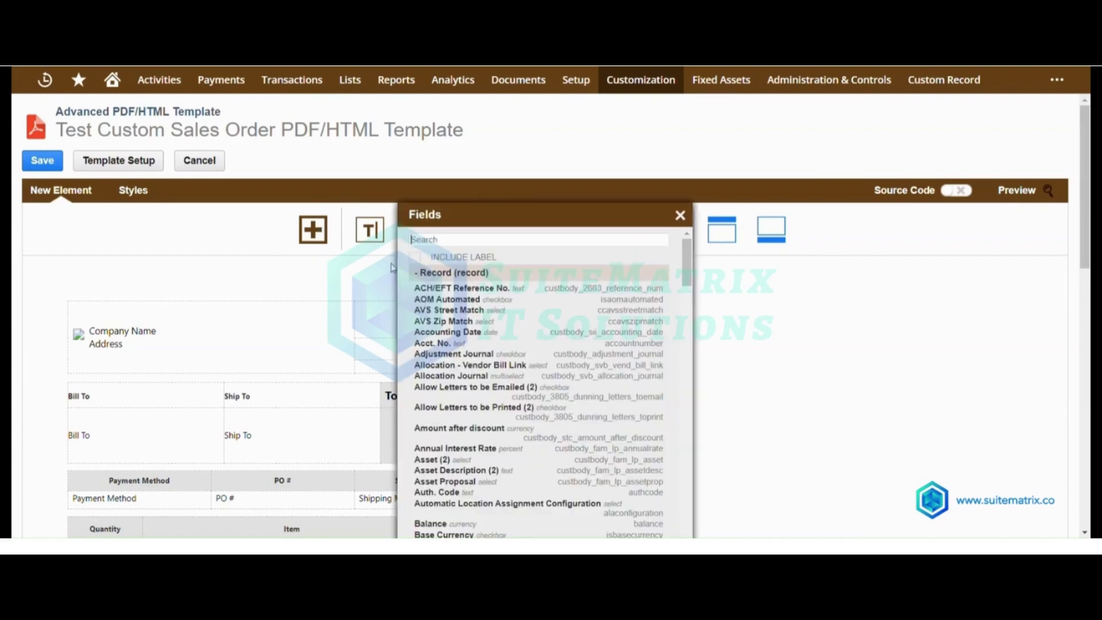
scroll(503, 384, down, 15)
scroll(503, 382, up, 6)
click(680, 215)
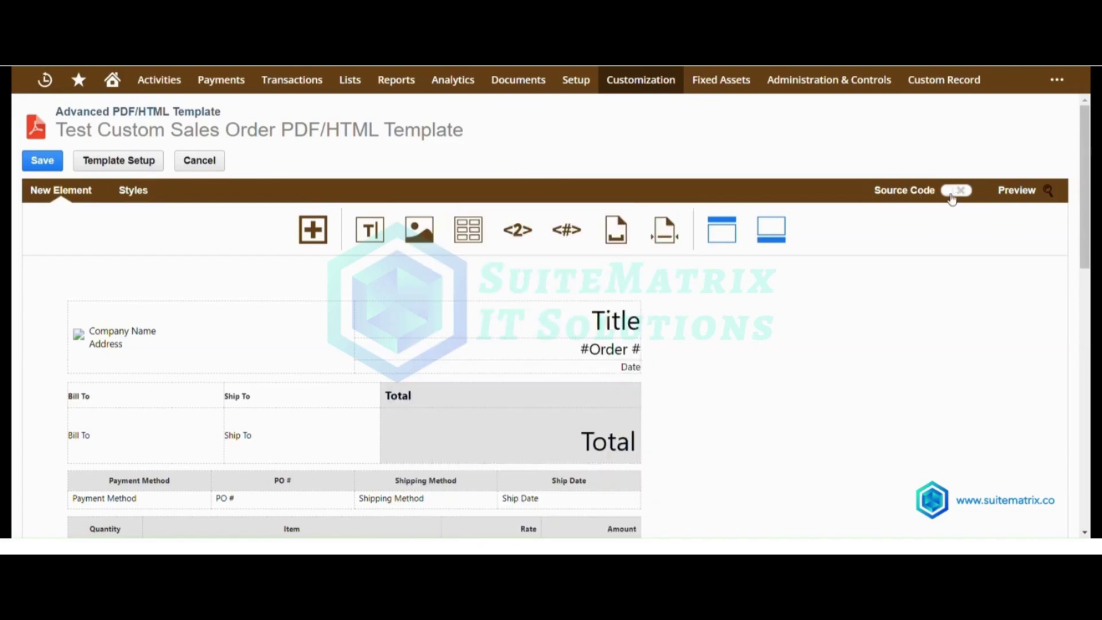
Step: In the template's source code, replace companyInformation.logoUrl with subsidiary.logo in the header's logo condition and image source
click(952, 191)
click(597, 288)
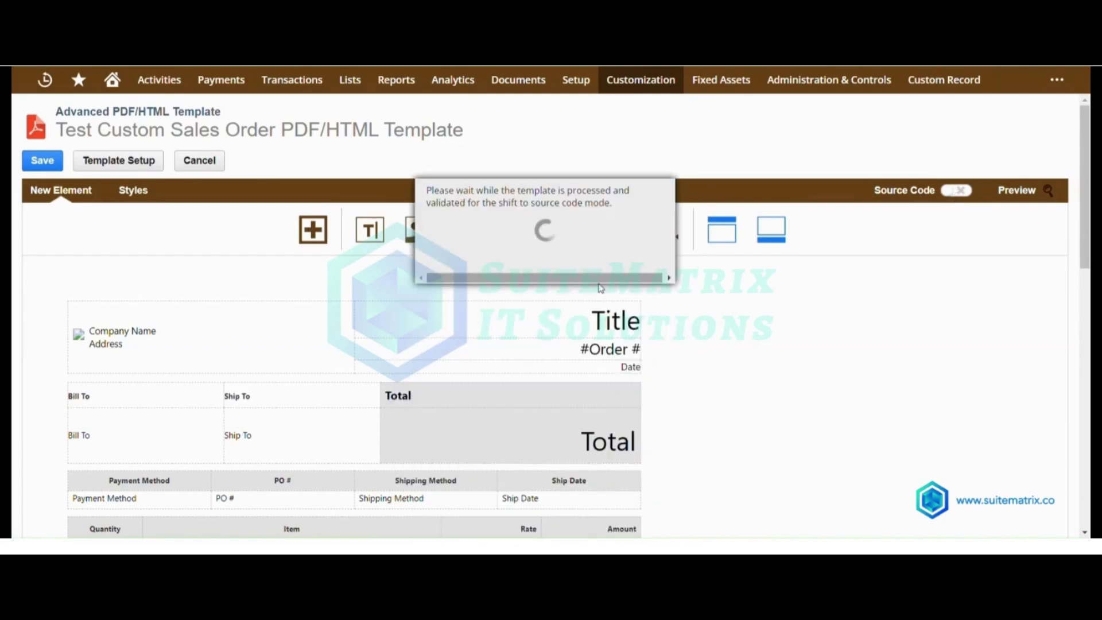
scroll(456, 437, down, 5)
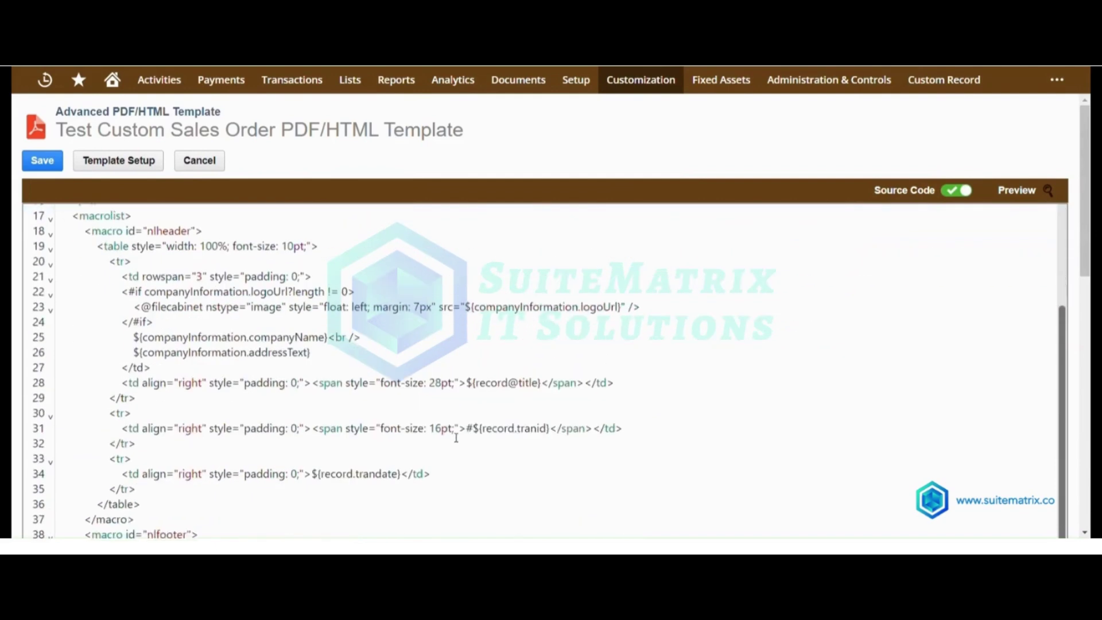
scroll(456, 438, up, 5)
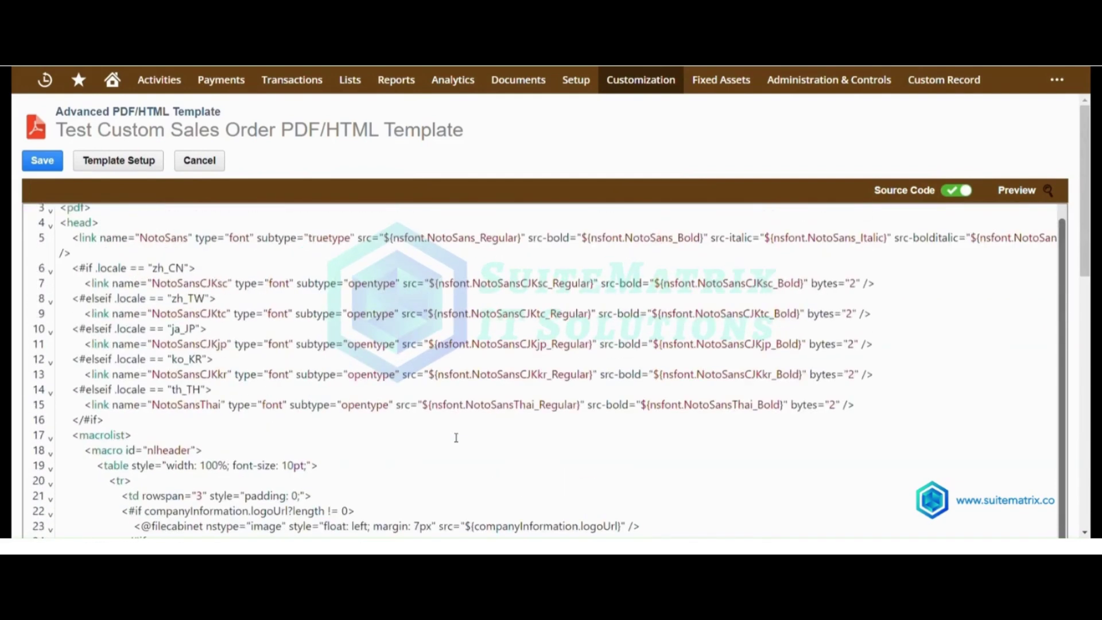
scroll(455, 437, down, 2)
drag(144, 433, 289, 433)
text(subsidiar)
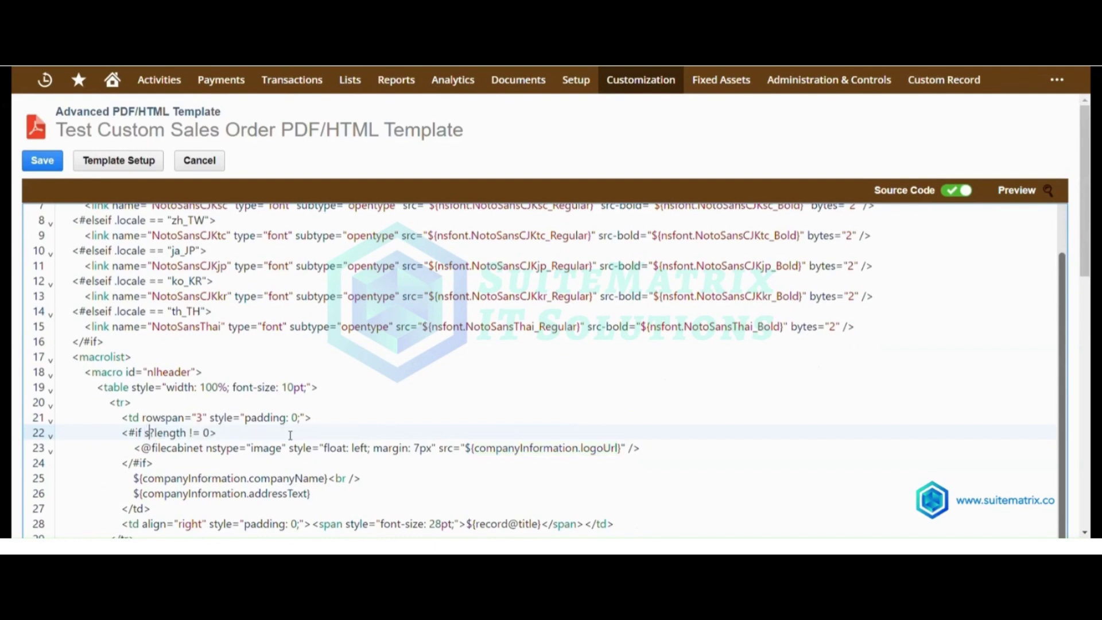
text(y.logo)
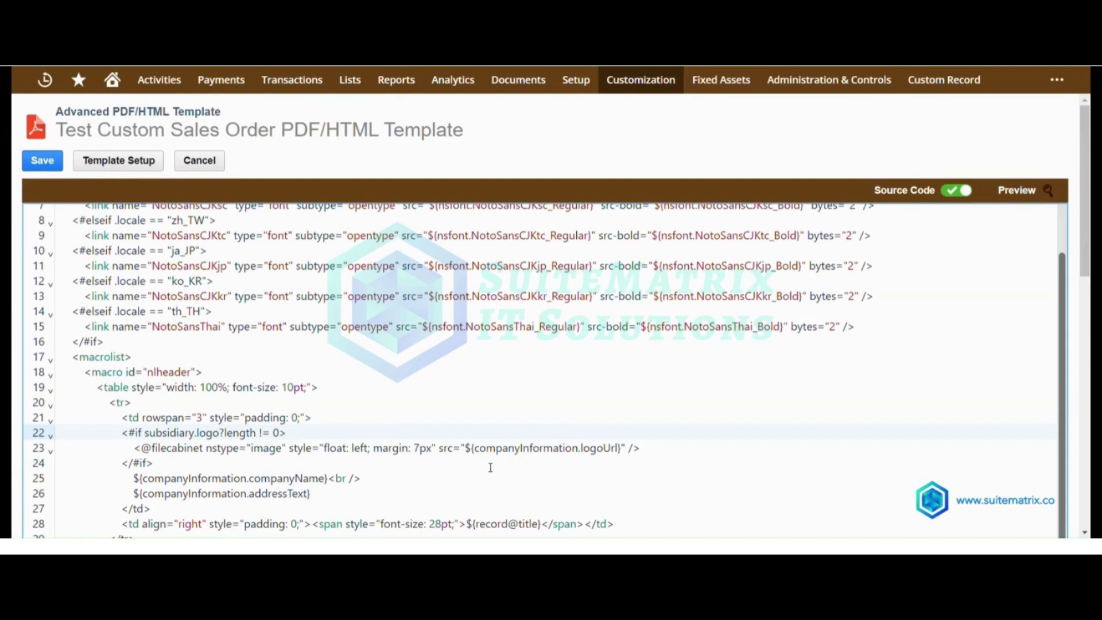
drag(472, 448, 619, 449)
text(subsidiary)
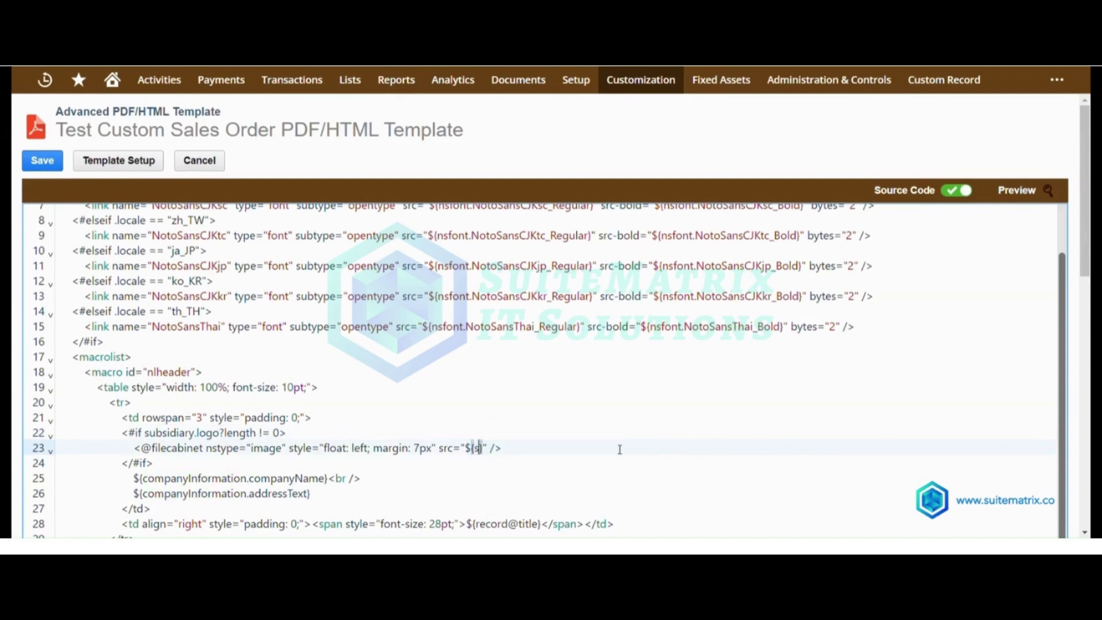
text(.logo)
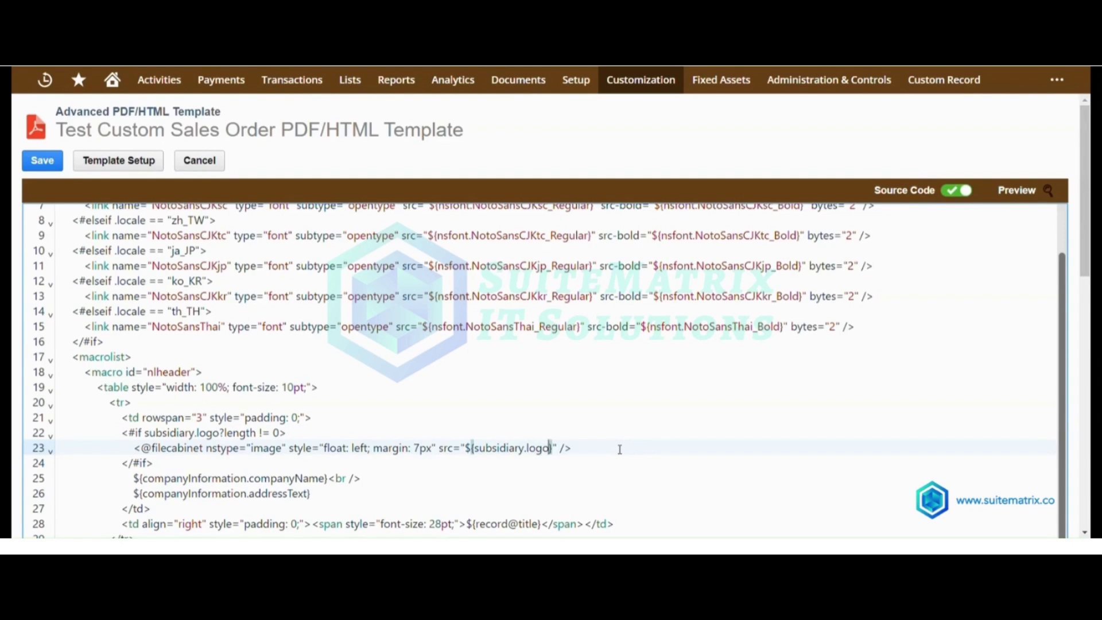
Step: Preview the sales order PDF to check the header logo, and close the preview
click(1017, 195)
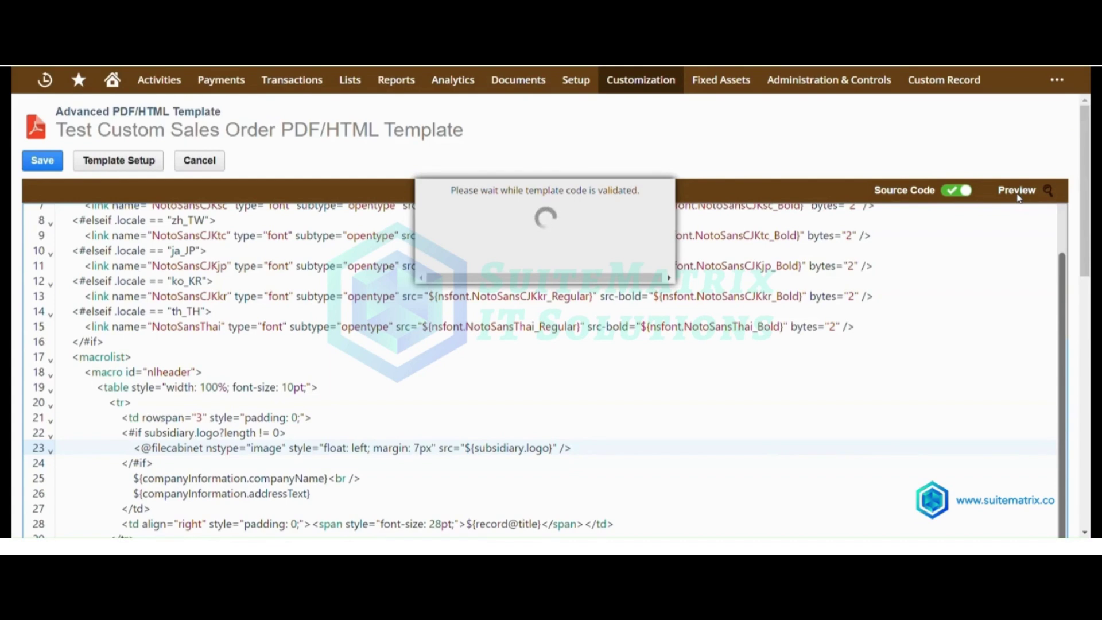
scroll(697, 377, down, 5)
scroll(691, 375, up, 5)
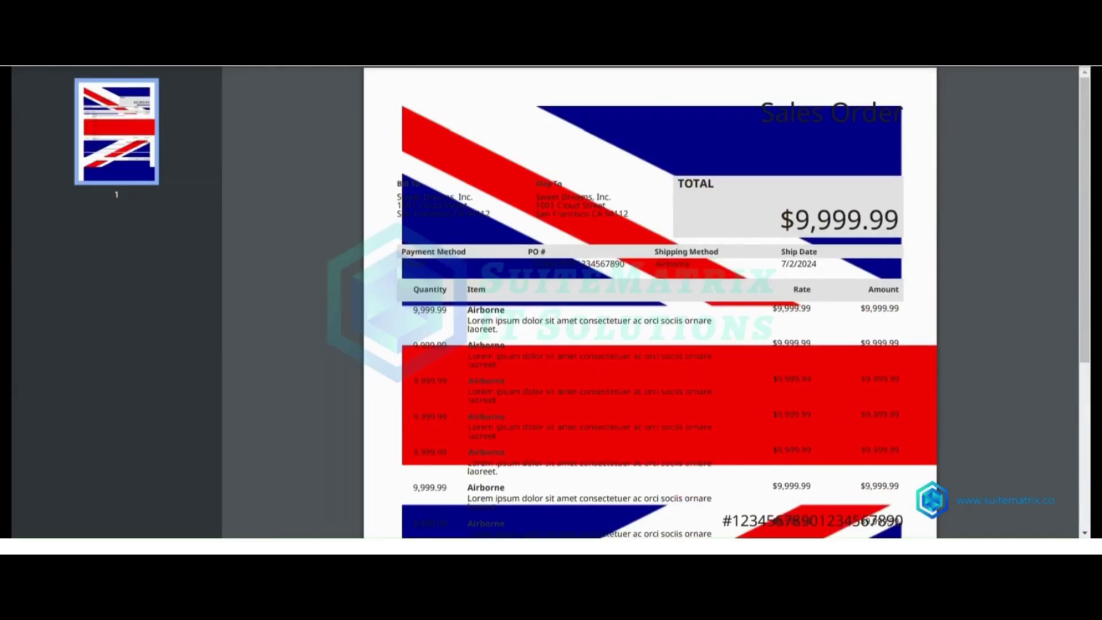
key(ctrl+w)
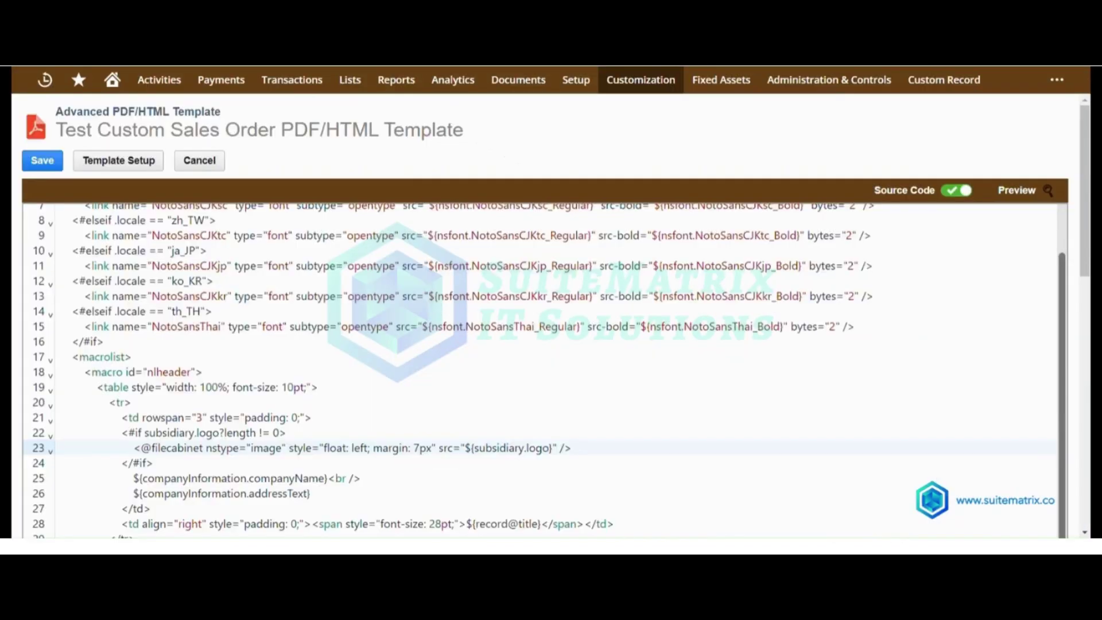
Step: Return to the visual editor, set the header logo image to width 90 and height 70, and preview the PDF
click(955, 195)
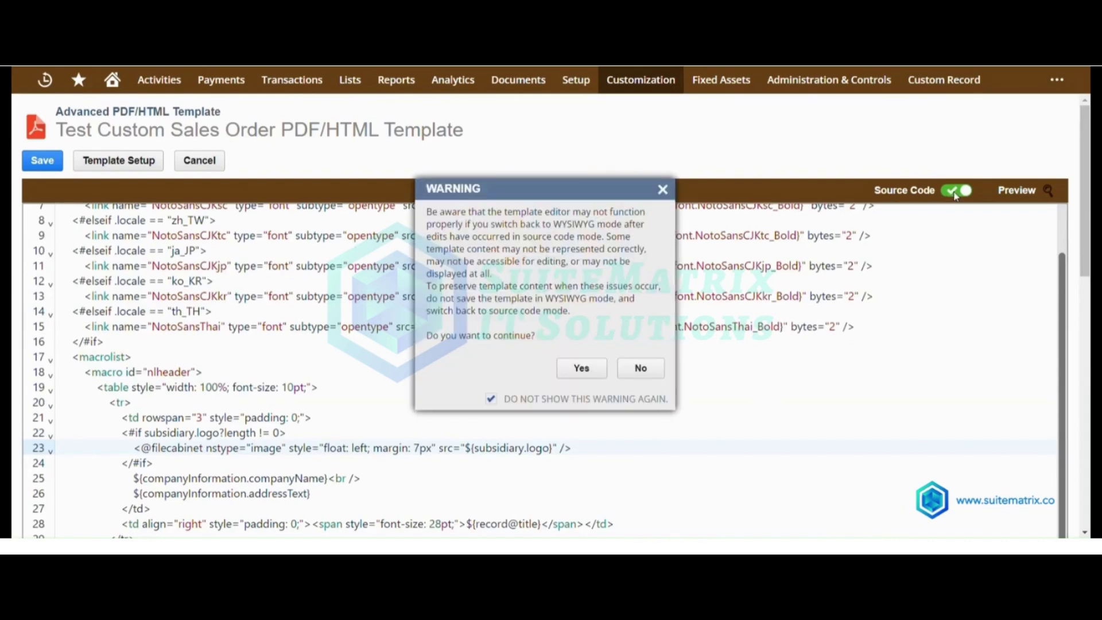
click(581, 370)
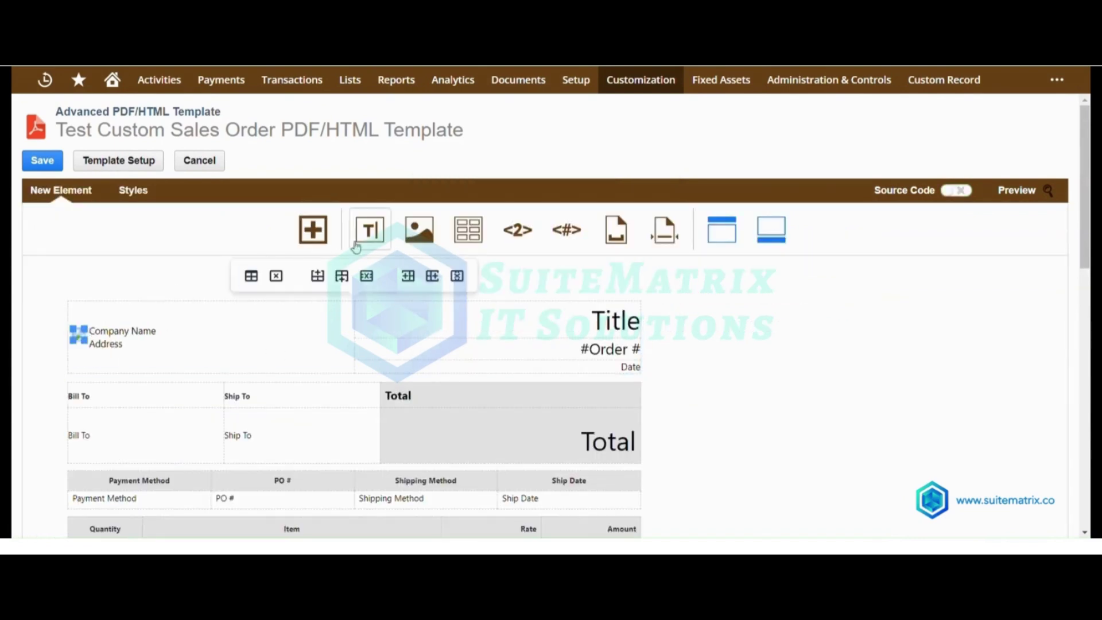
click(421, 231)
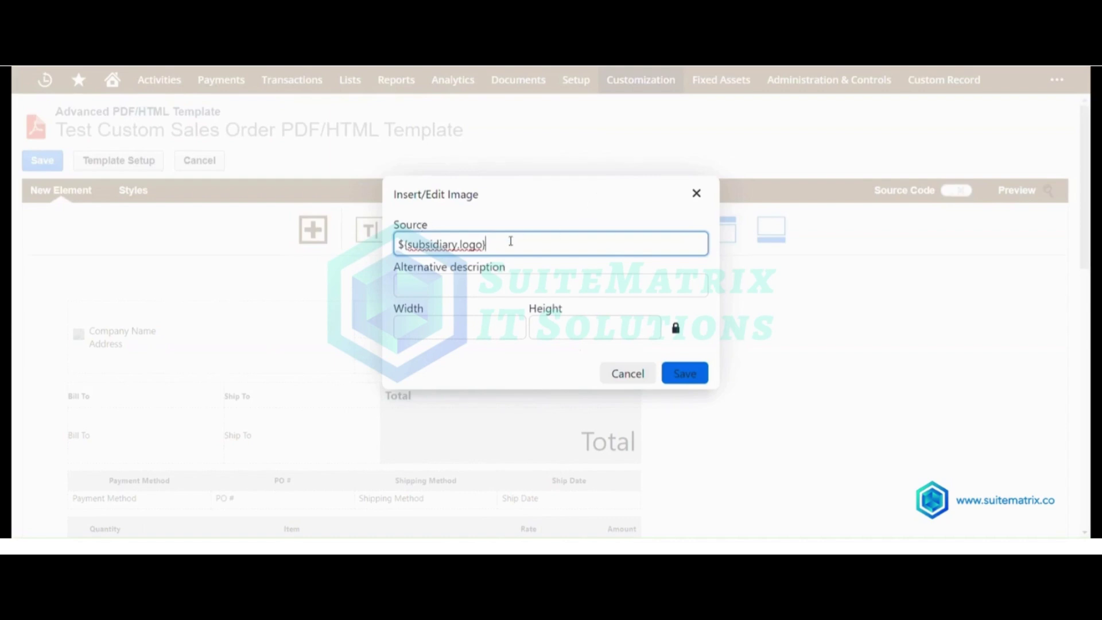
drag(509, 241, 396, 254)
click(439, 337)
text(90)
click(531, 327)
text(70)
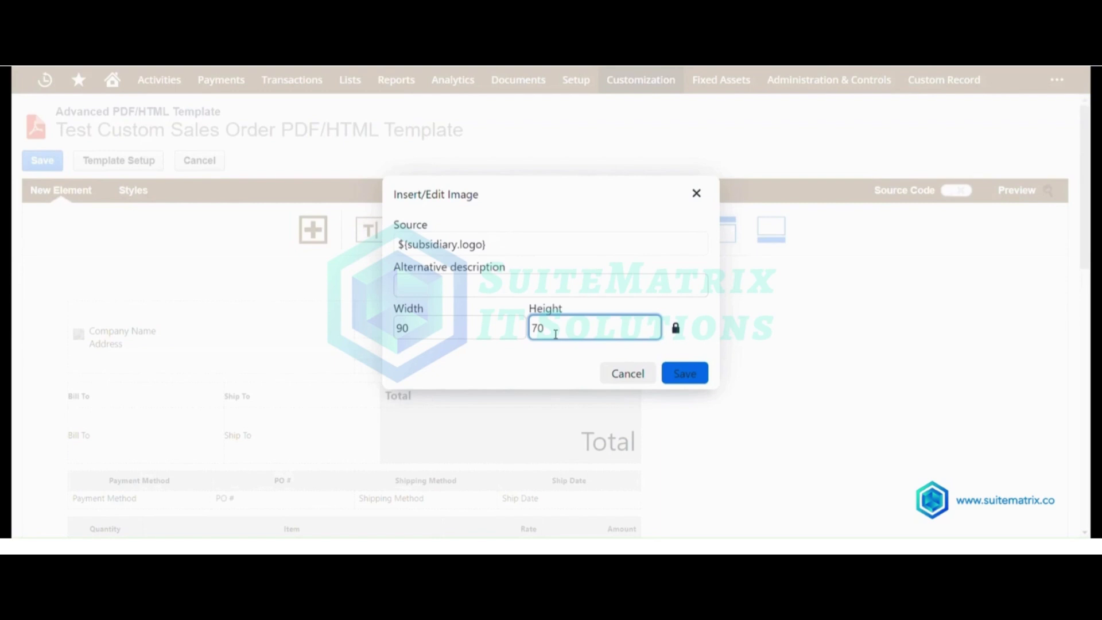
click(683, 374)
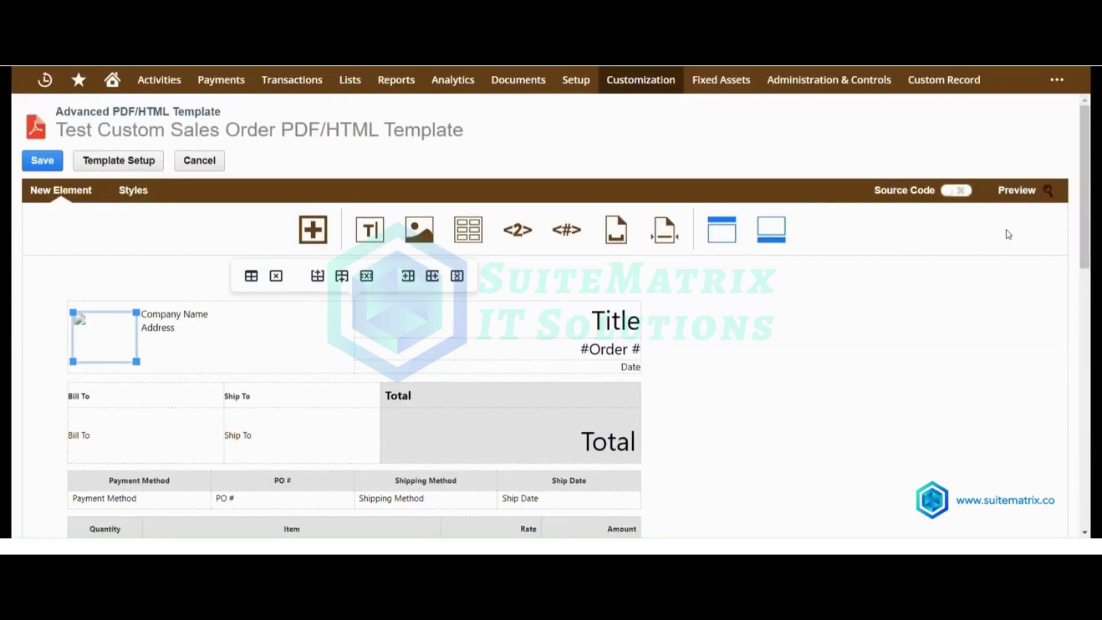
click(1011, 193)
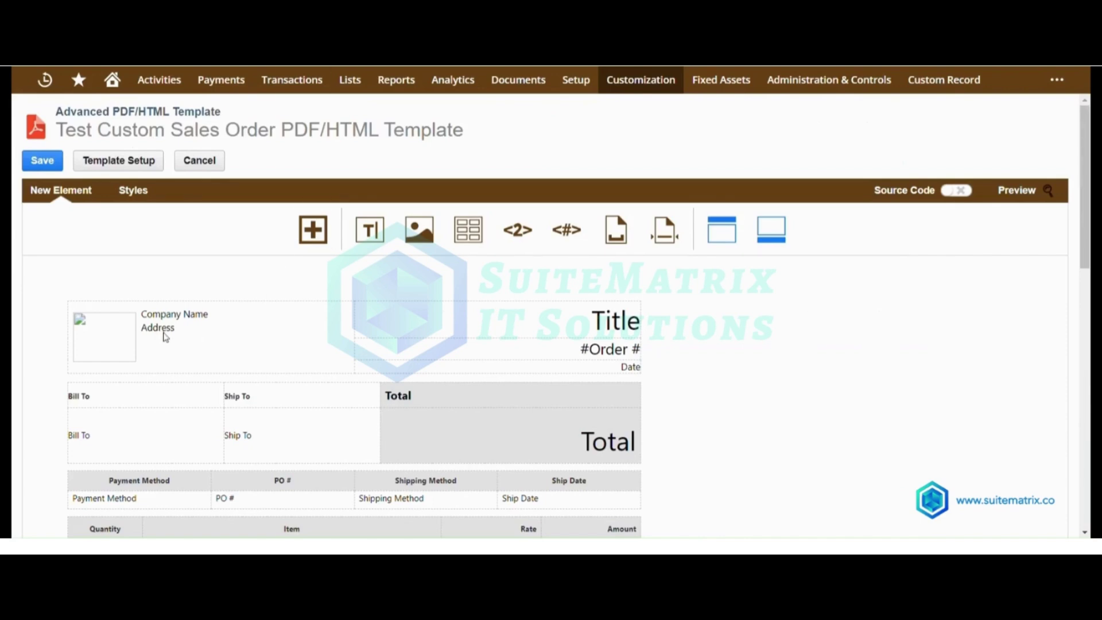
Step: In the header's source code, replace companyInformation.addressText with subsidiary.mainaddress_text and preview the PDF
mouse_move(170, 332)
click(958, 193)
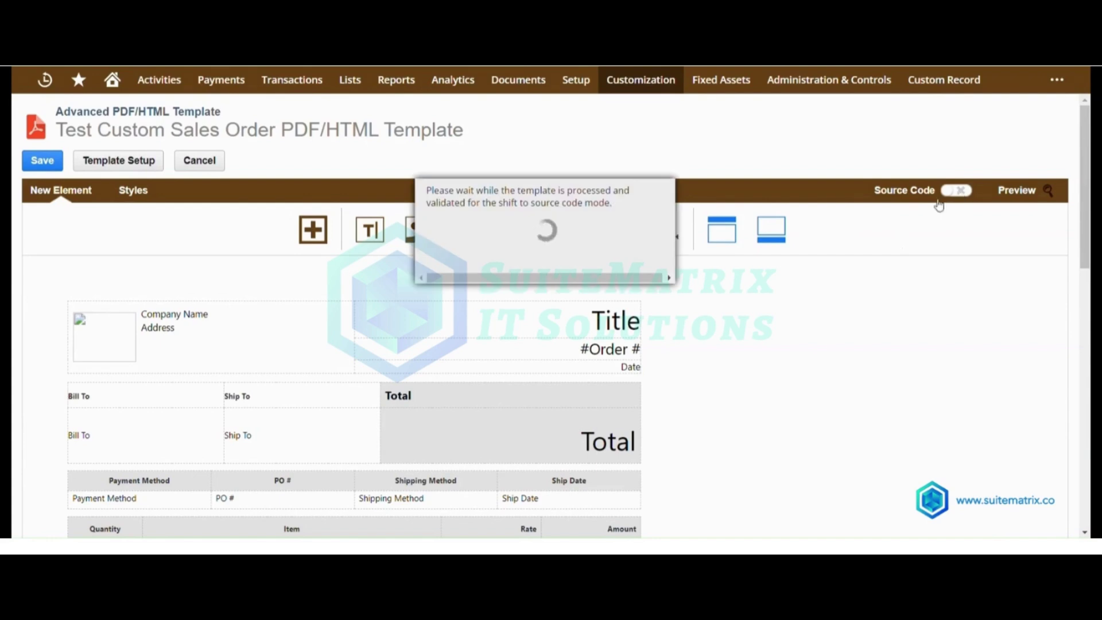
scroll(643, 353, down, 1)
scroll(642, 353, down, 4)
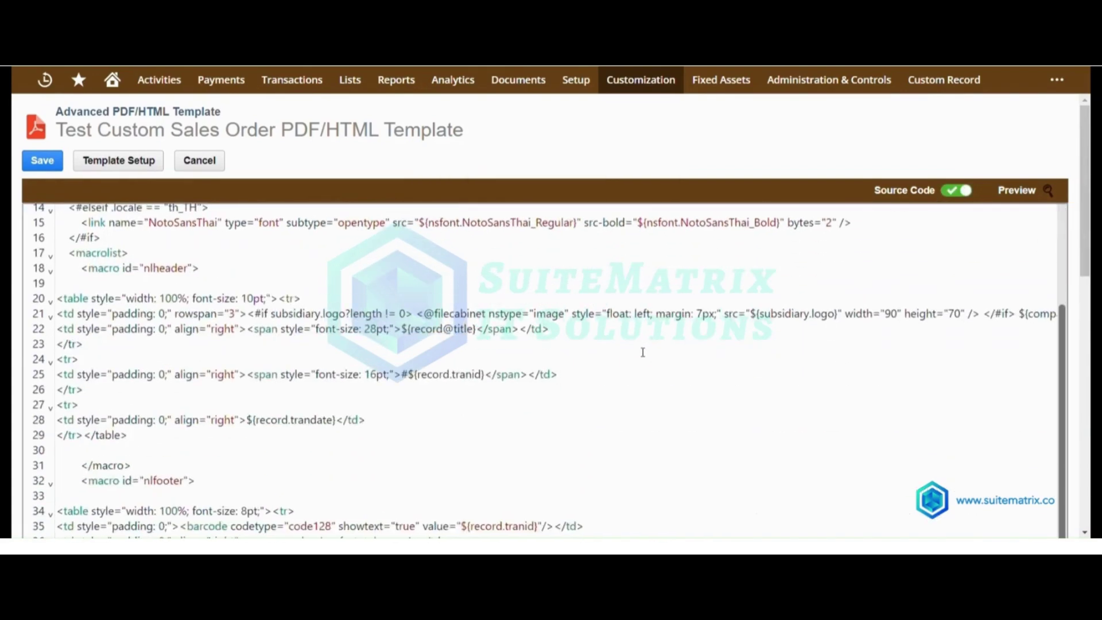
scroll(642, 352, right, 5)
drag(854, 314, 1018, 316)
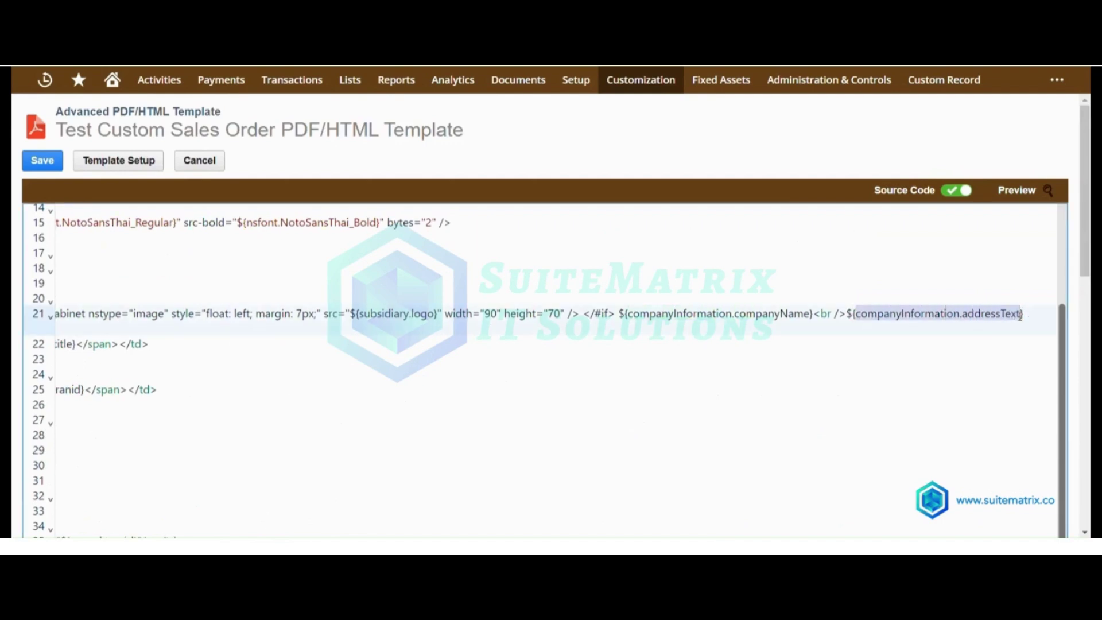
text(subsidiary)
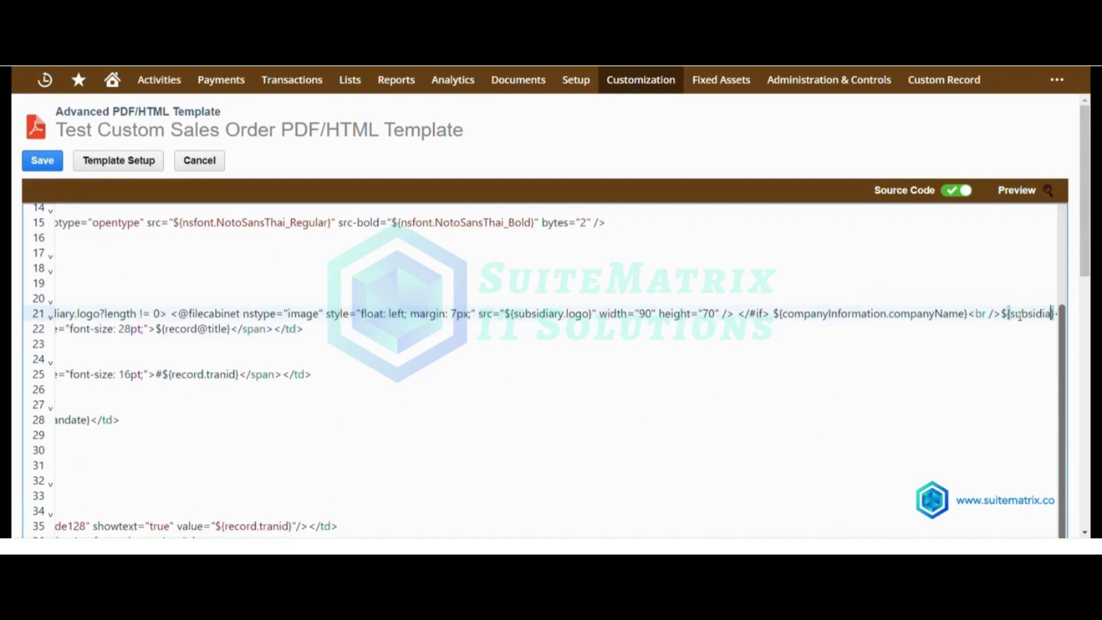
text(.mainaddres)
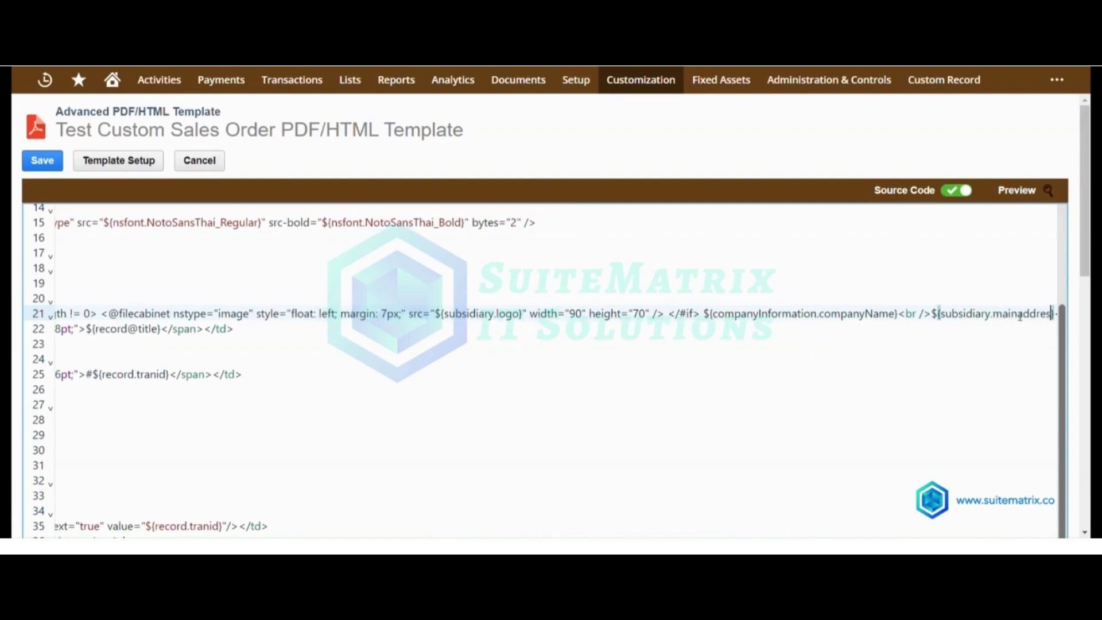
text(s_text)
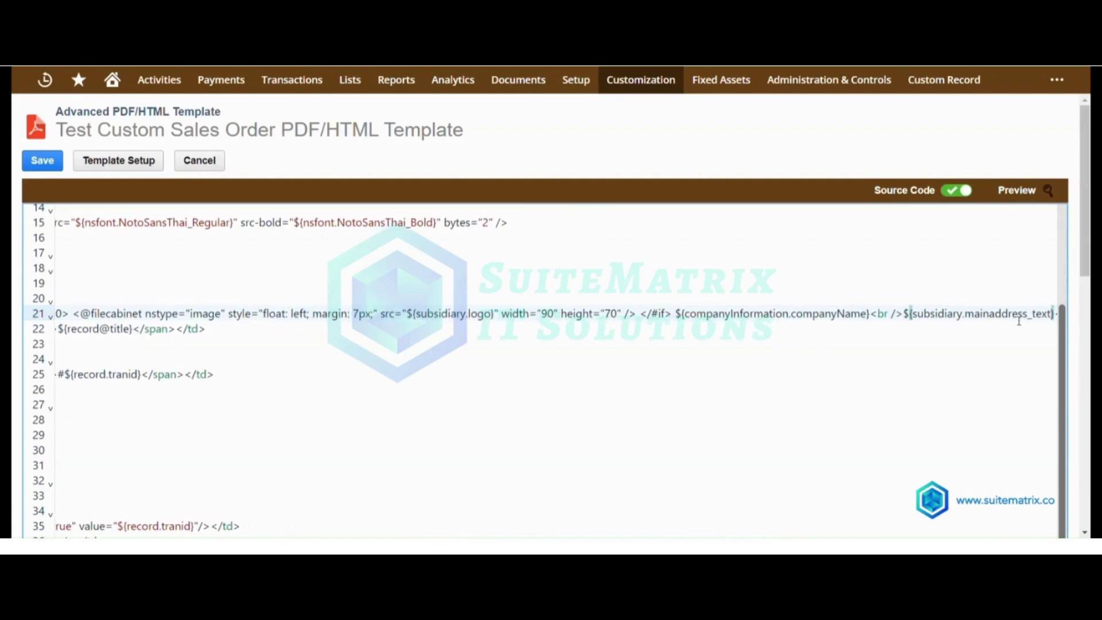
click(1006, 374)
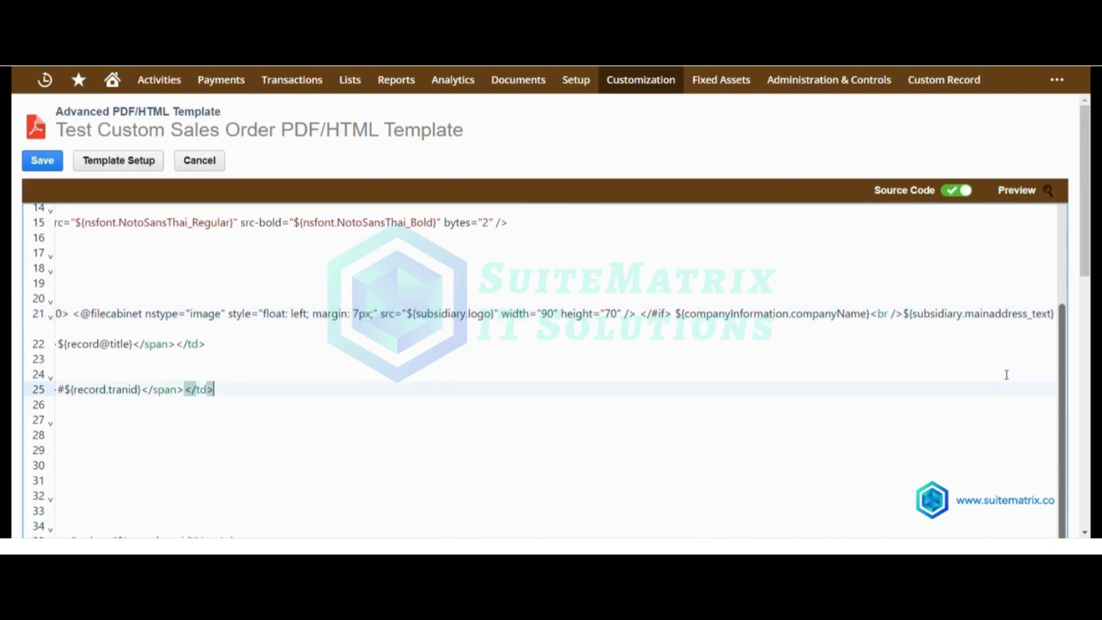
click(1025, 191)
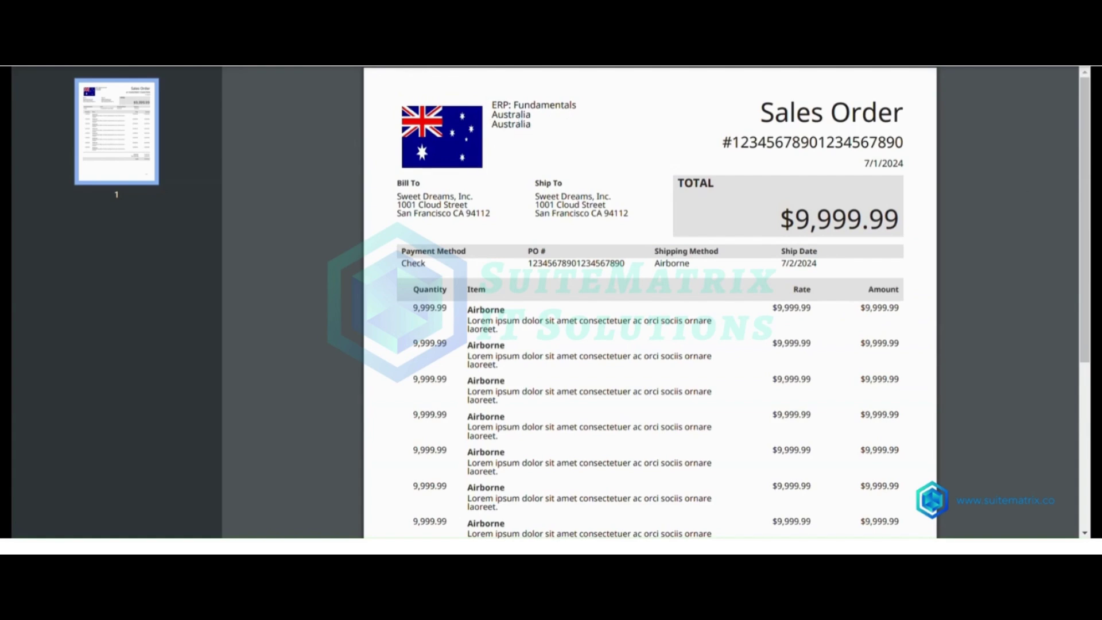
Step: Switch the template back to the visual editor, review the layout and save the template
click(953, 190)
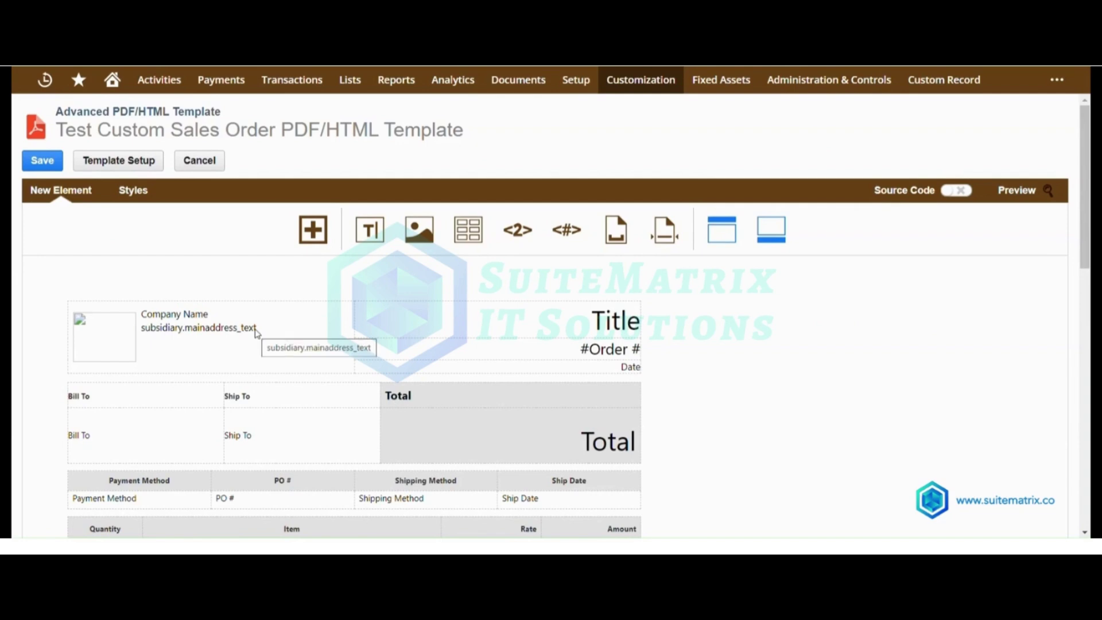
scroll(408, 401, down, 3)
scroll(408, 400, up, 2)
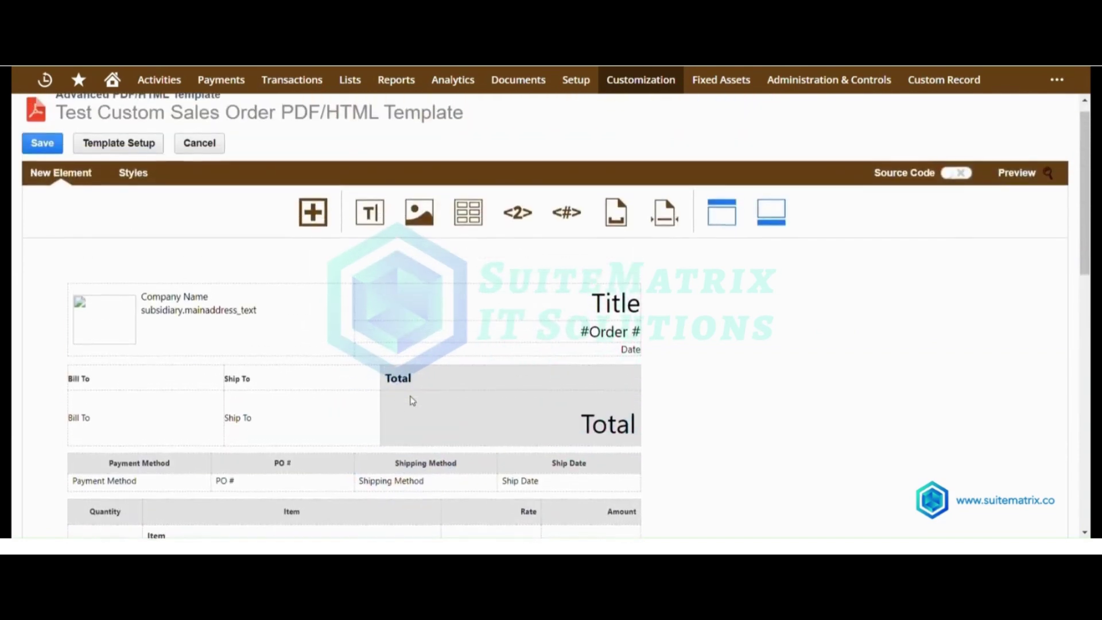
scroll(162, 214, up, 1)
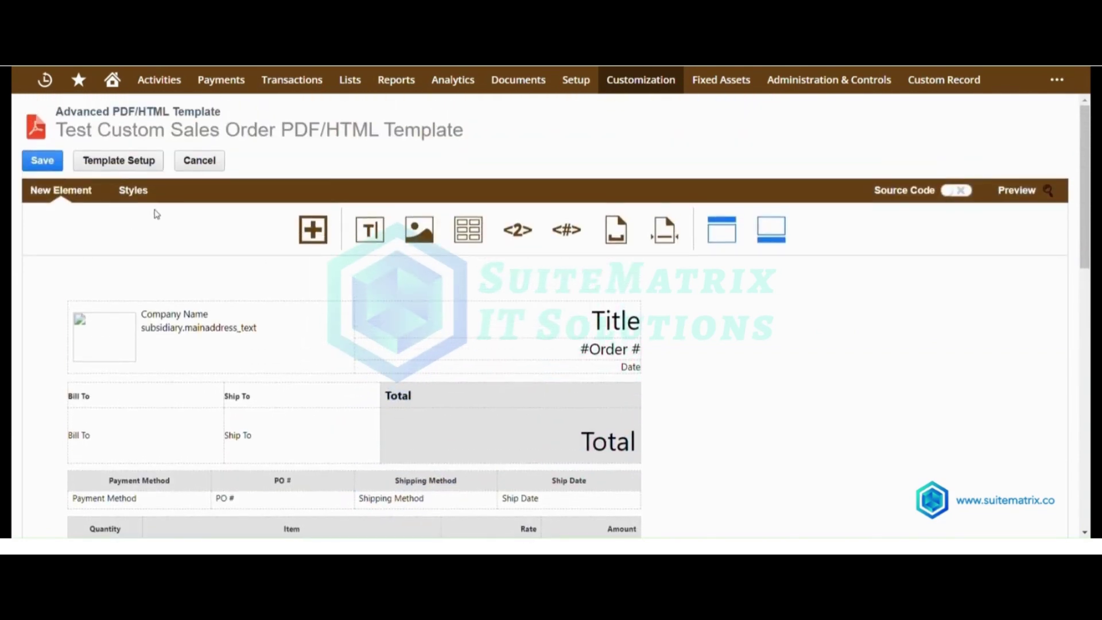
click(43, 161)
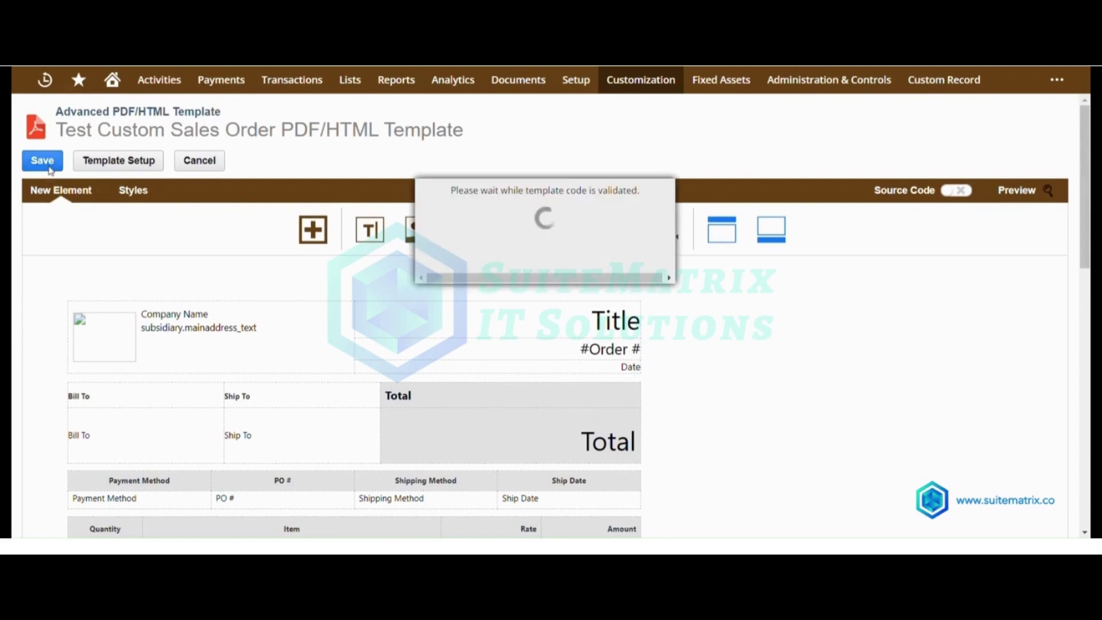